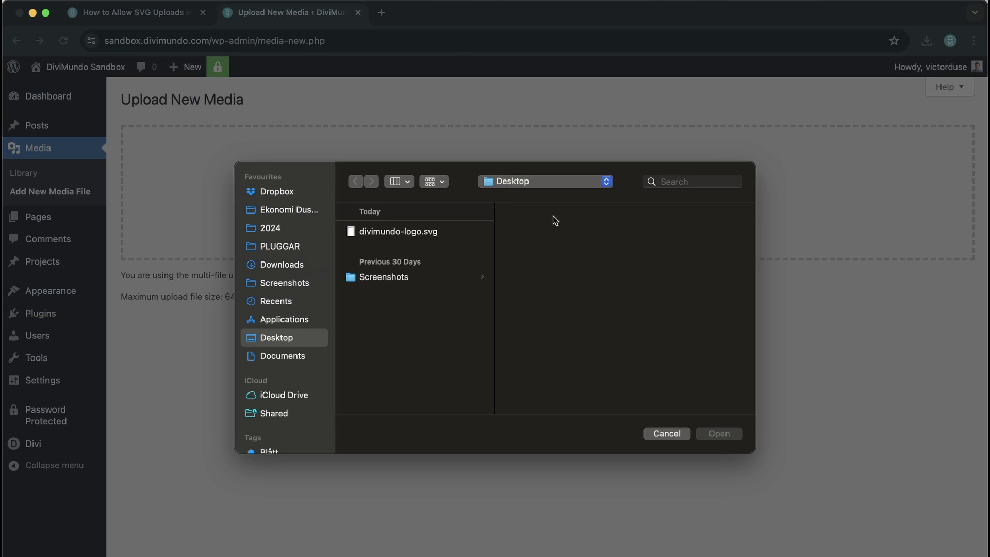
Upload divimundo-logo.svg from the Desktop and see it rejected as a file type not allowed.
double_click(421, 233)
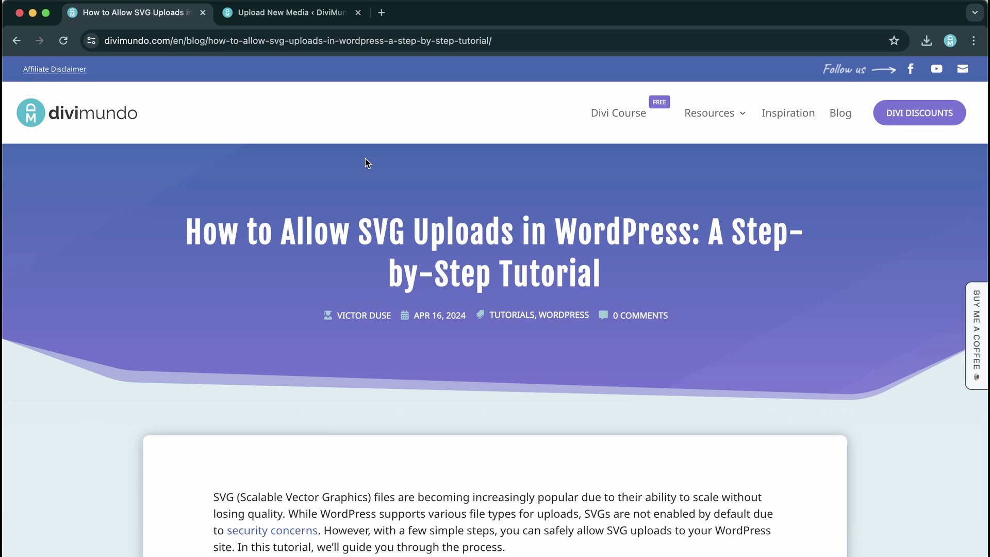
Scroll the article down to the 'Method 1: Using a Plugin (Safe SVG)' heading.
scroll(366, 281, down, 10)
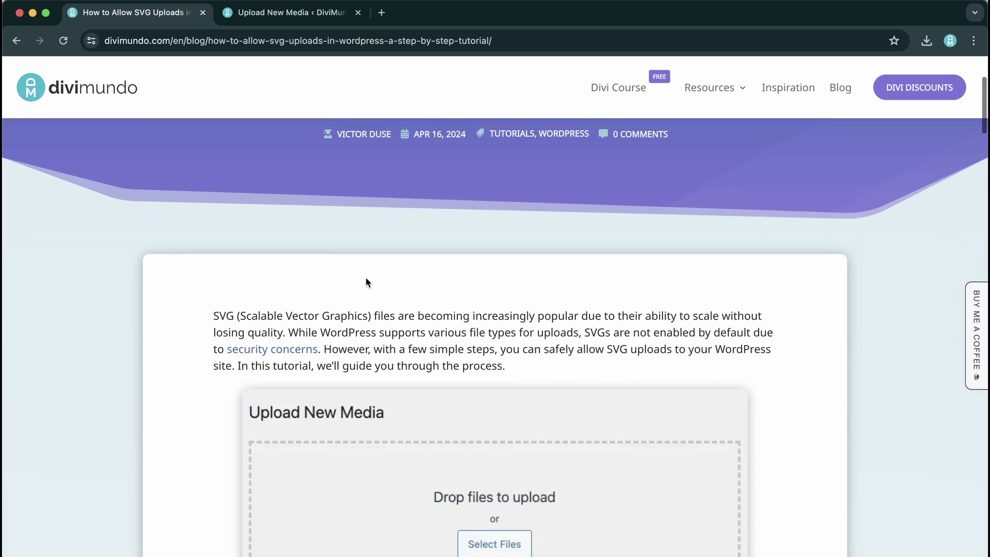
scroll(365, 280, down, 7)
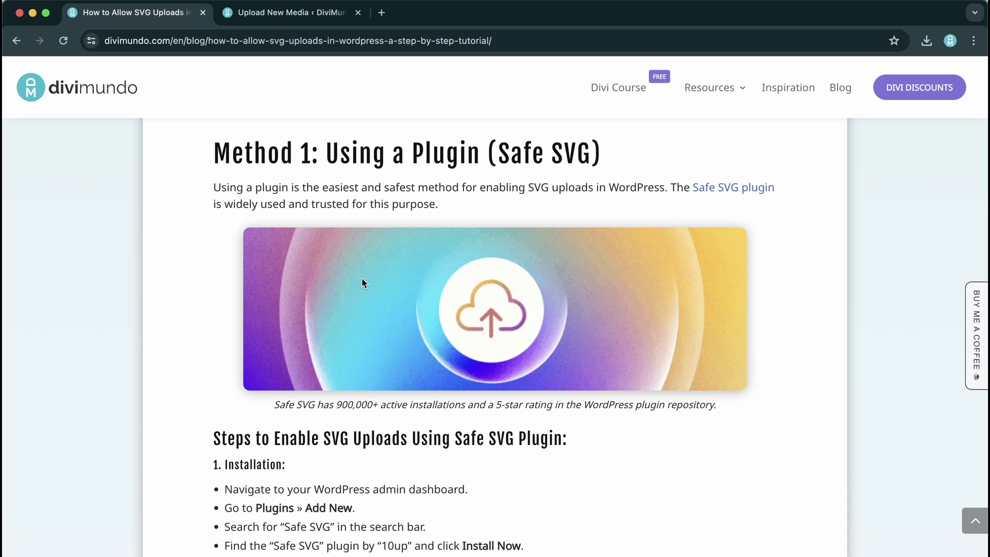
Search Add New Plugin for 'safe svg', then install and activate Safe SVG by 10up.
click(262, 11)
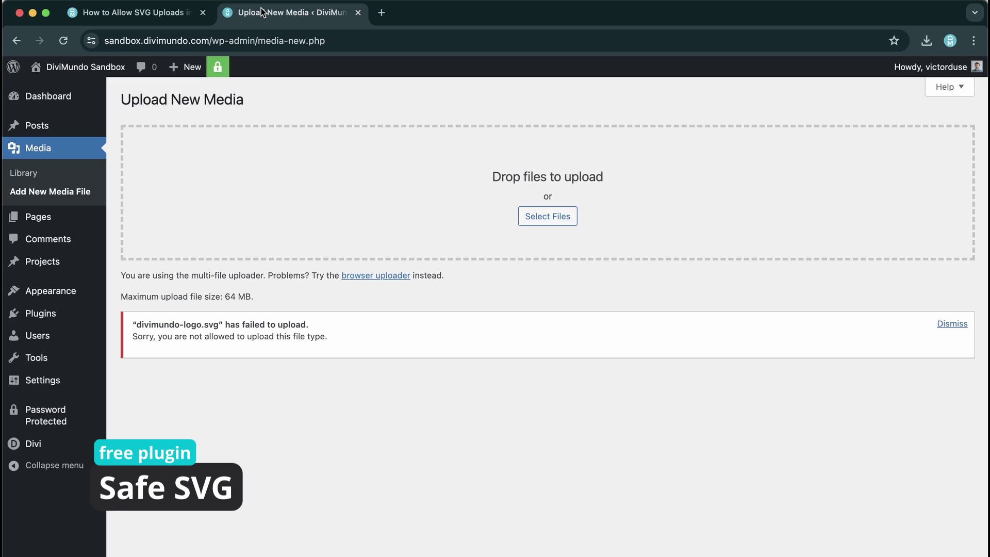
click(41, 97)
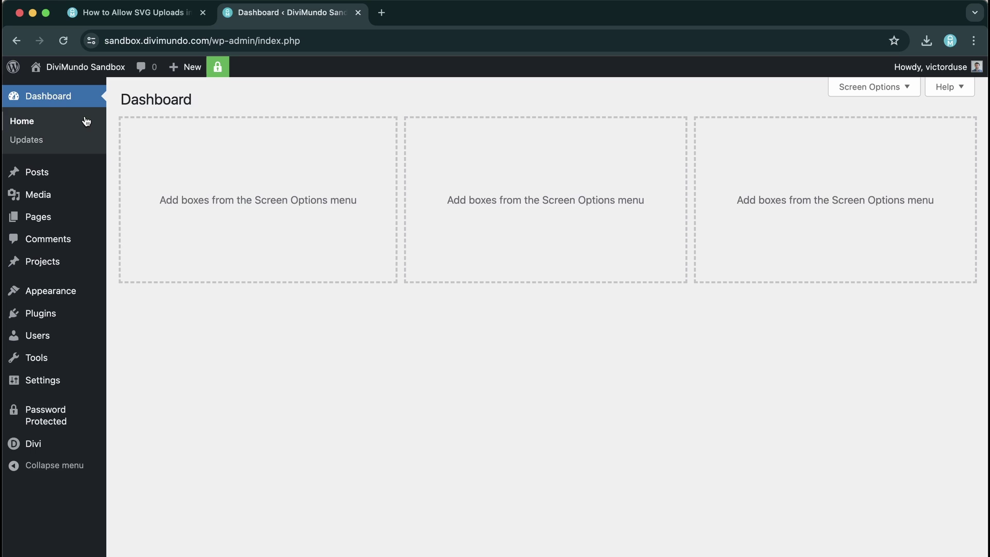
mouse_move(43, 320)
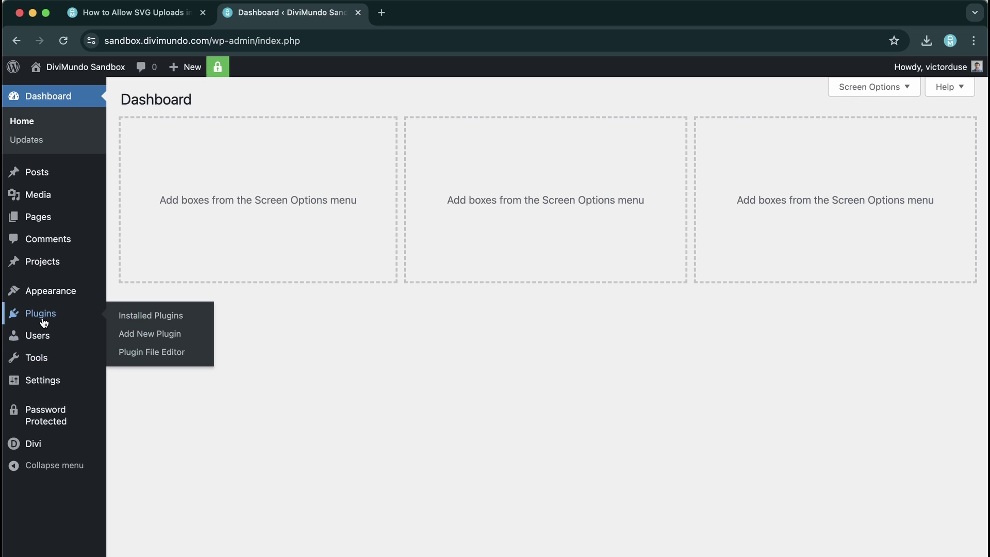
click(161, 336)
click(821, 138)
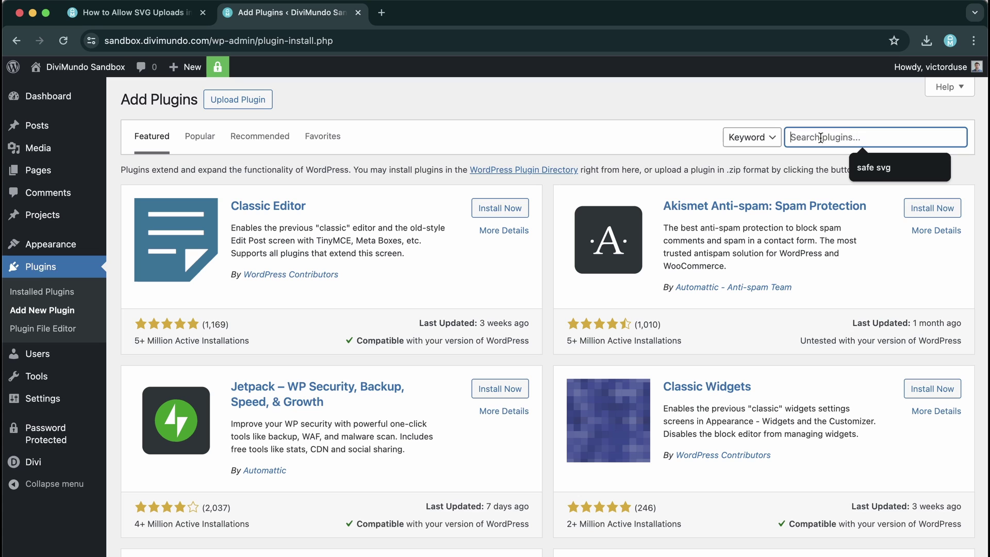
text(safe svg)
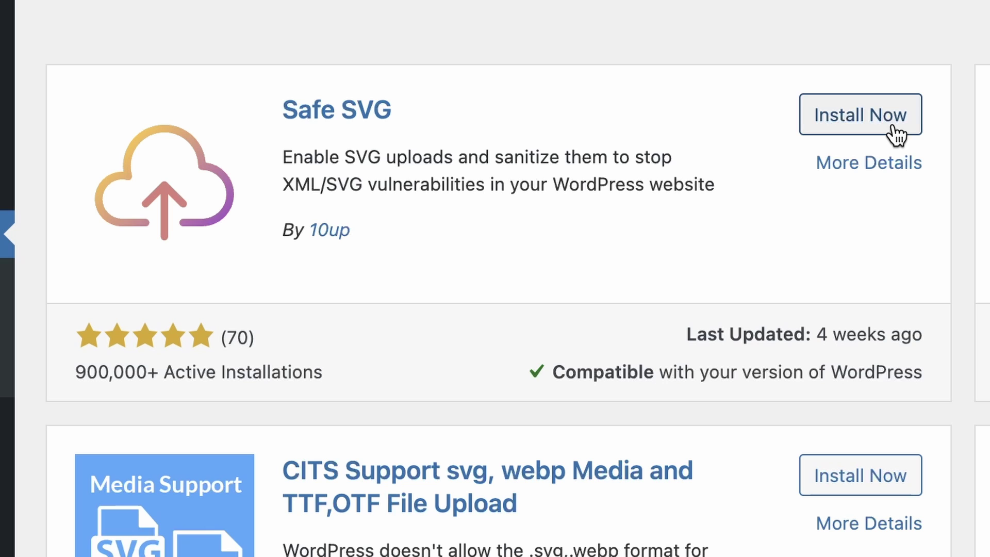
click(895, 128)
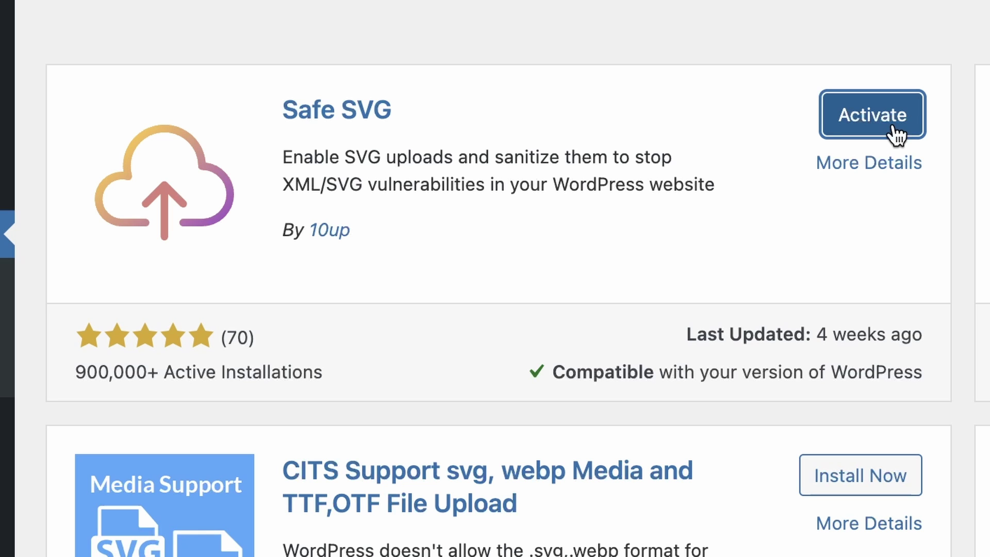
click(895, 132)
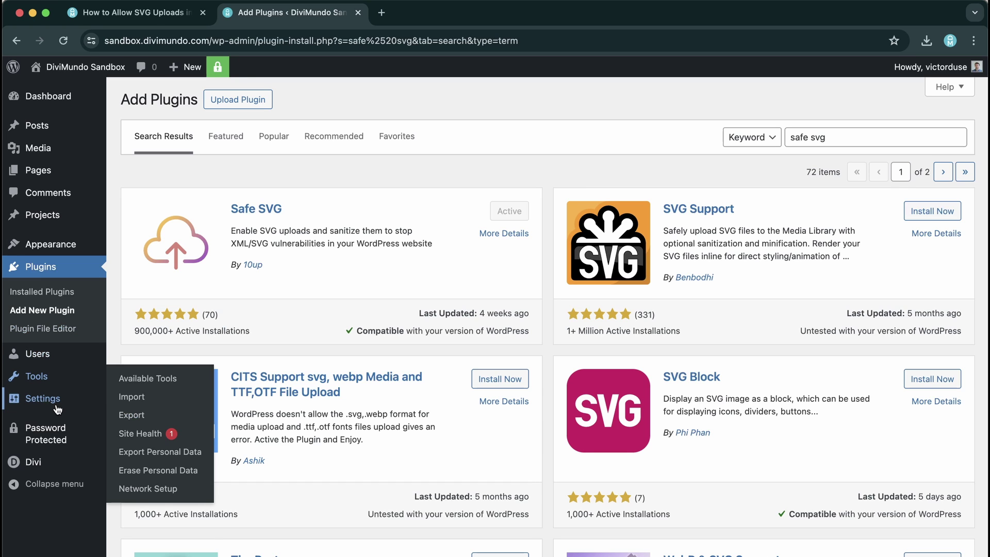
In Media Settings, uncheck Editor, Author and Shop manager under Safe SVG and save.
mouse_move(59, 409)
click(147, 477)
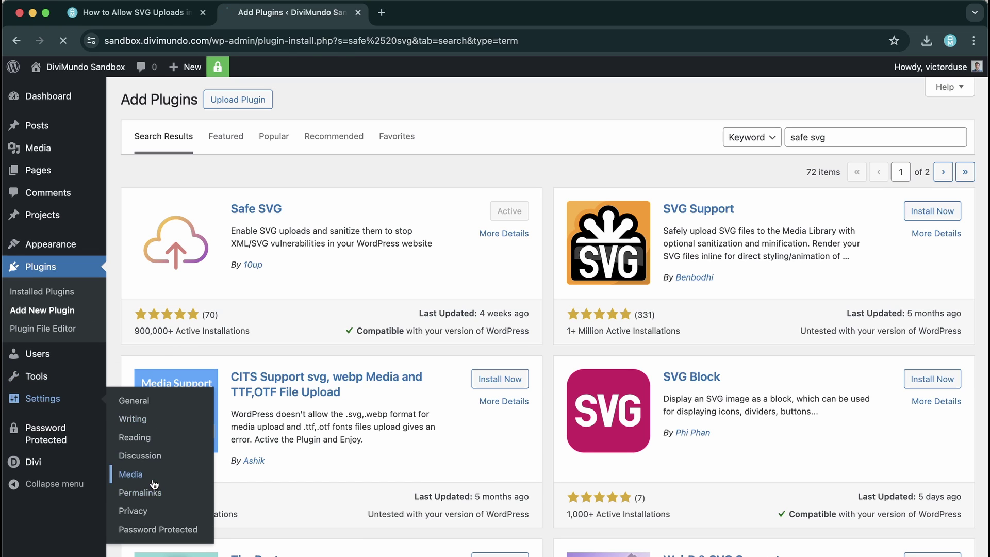
scroll(493, 382, down, 3)
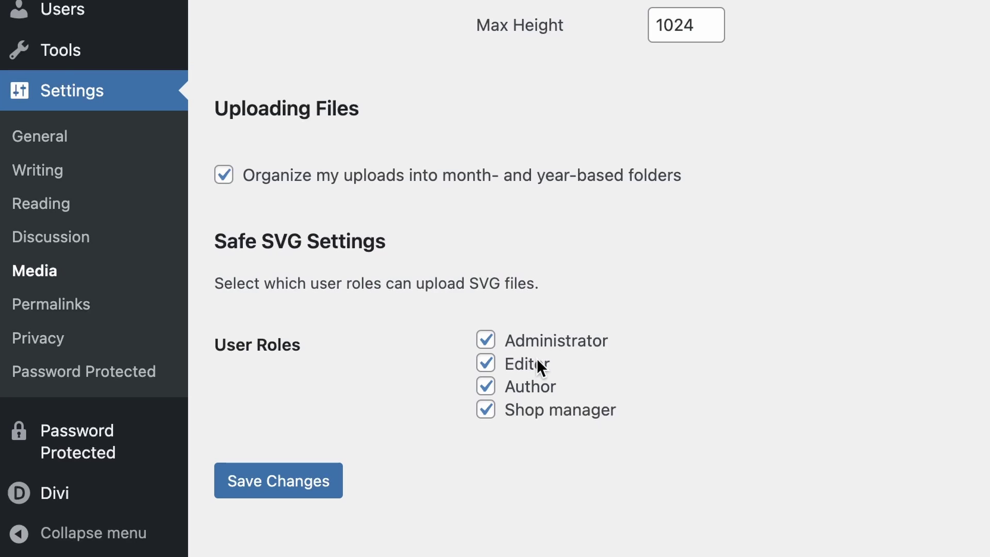
click(503, 364)
click(486, 387)
click(486, 411)
click(290, 482)
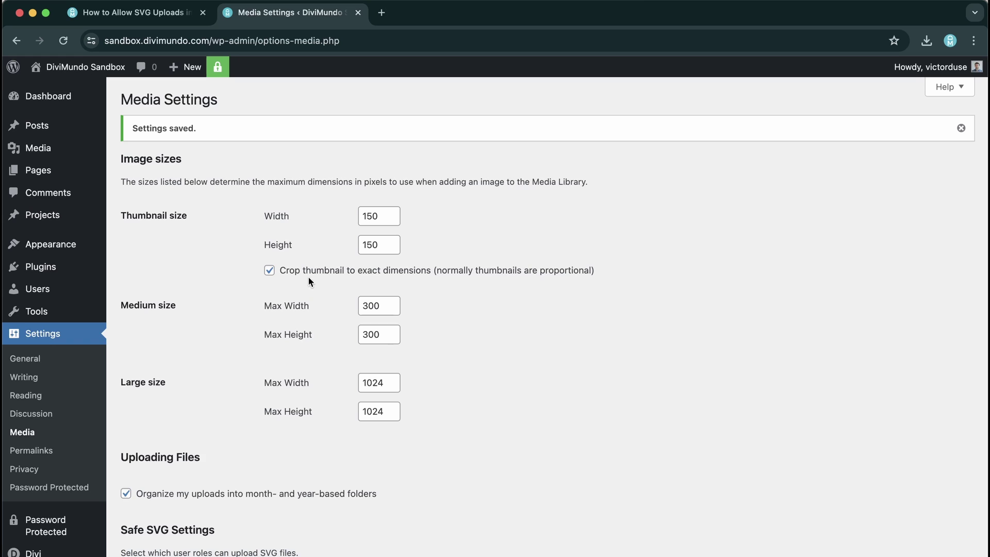
Upload divimundo-logo.svg from the Desktop via Media > Add New Media File.
click(47, 157)
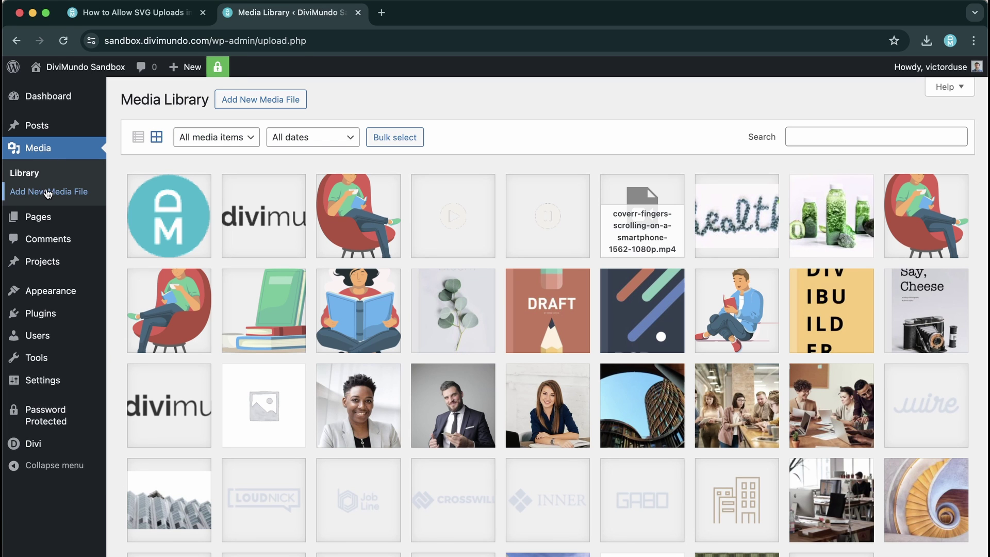
click(48, 192)
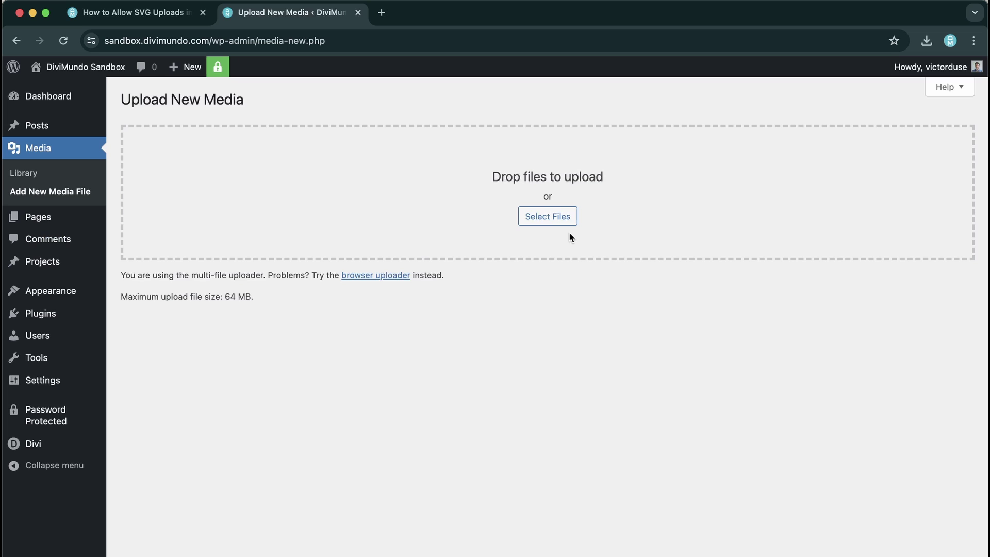
click(548, 219)
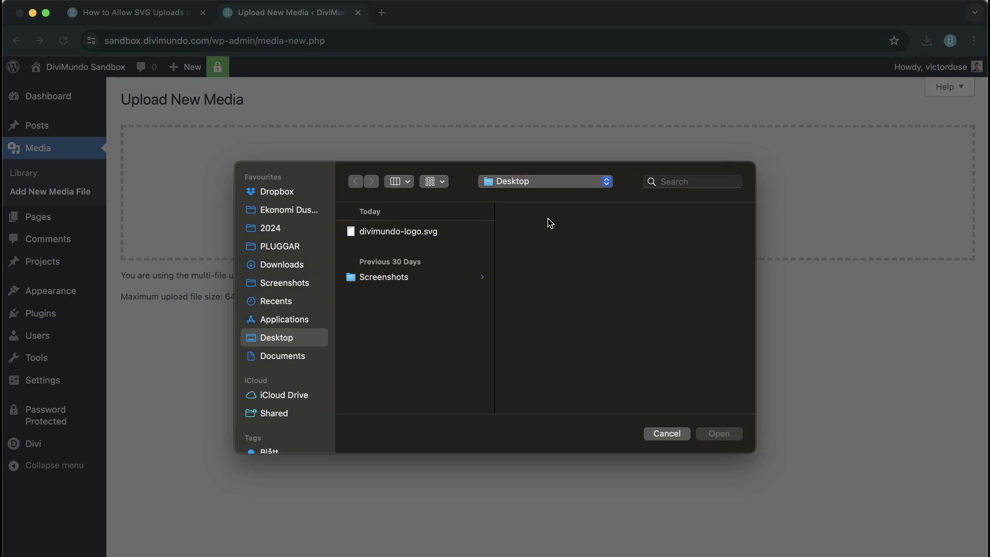
click(361, 232)
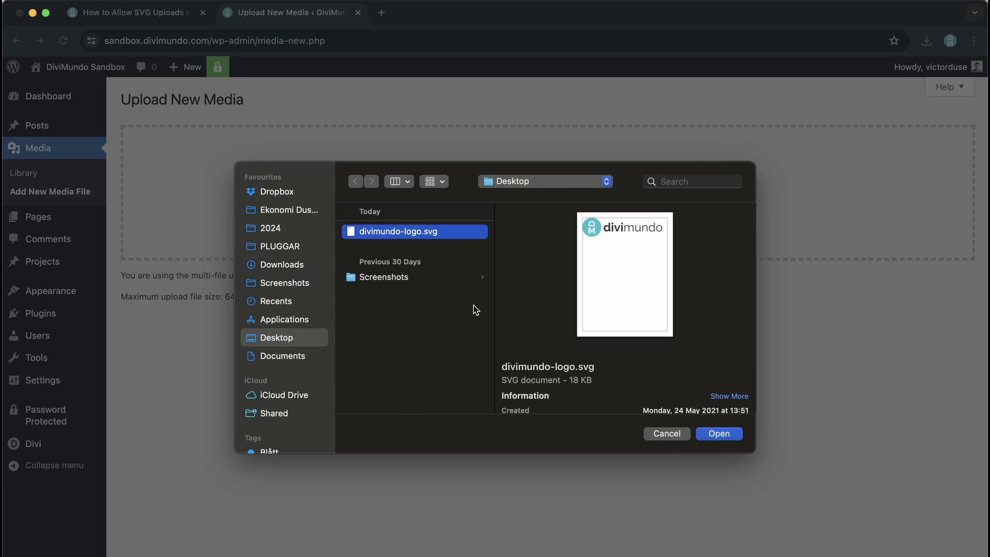
click(721, 434)
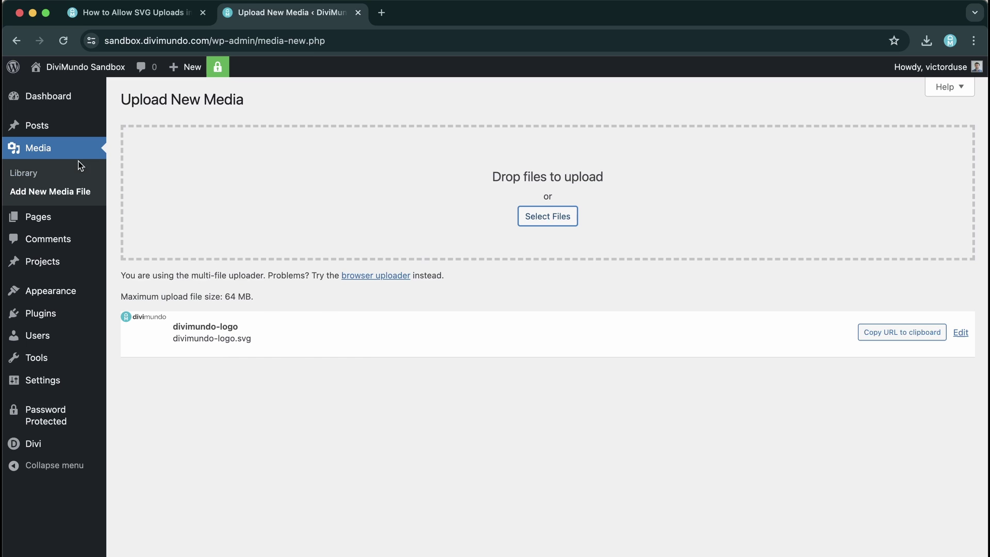
Check the logo's attachment details in the Media Library, confirming an 18 KB SVG image.
click(38, 173)
mouse_move(97, 364)
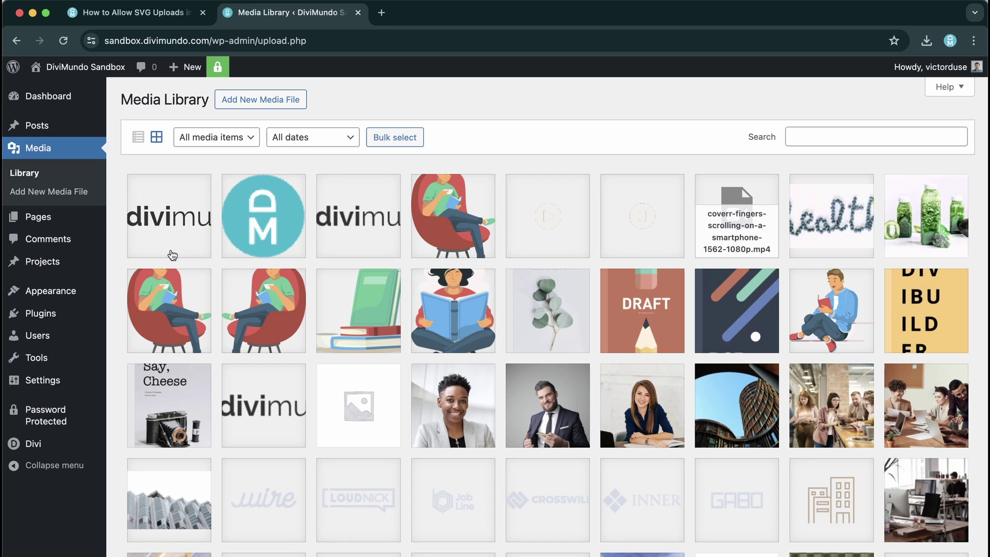
click(156, 236)
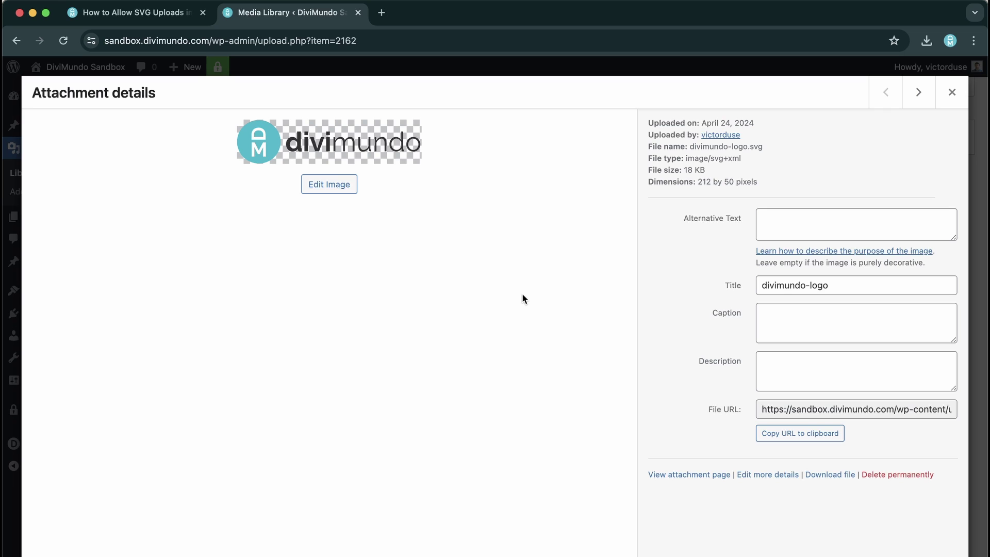
key(Escape)
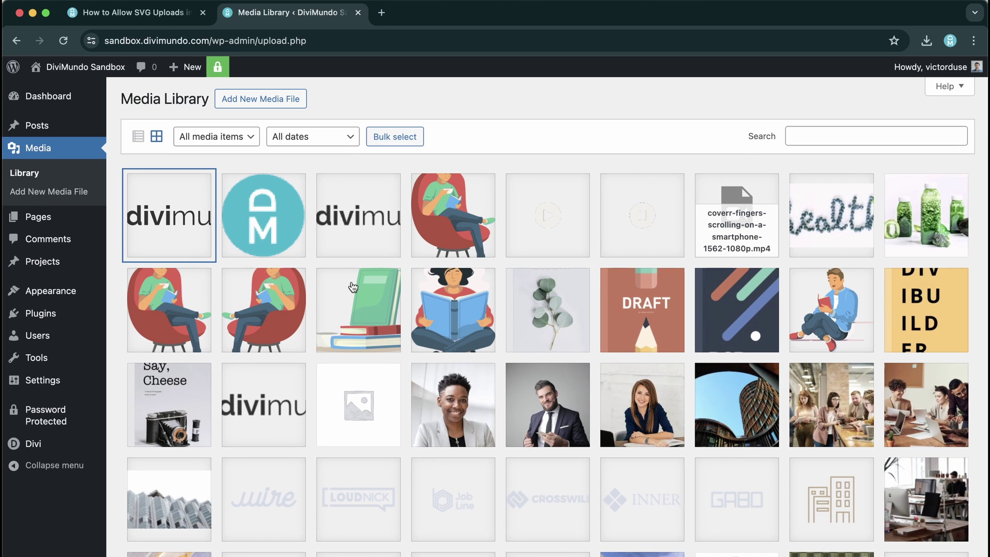
Deactivate the Safe SVG plugin on the Plugins page and delete it, confirming with OK.
click(64, 313)
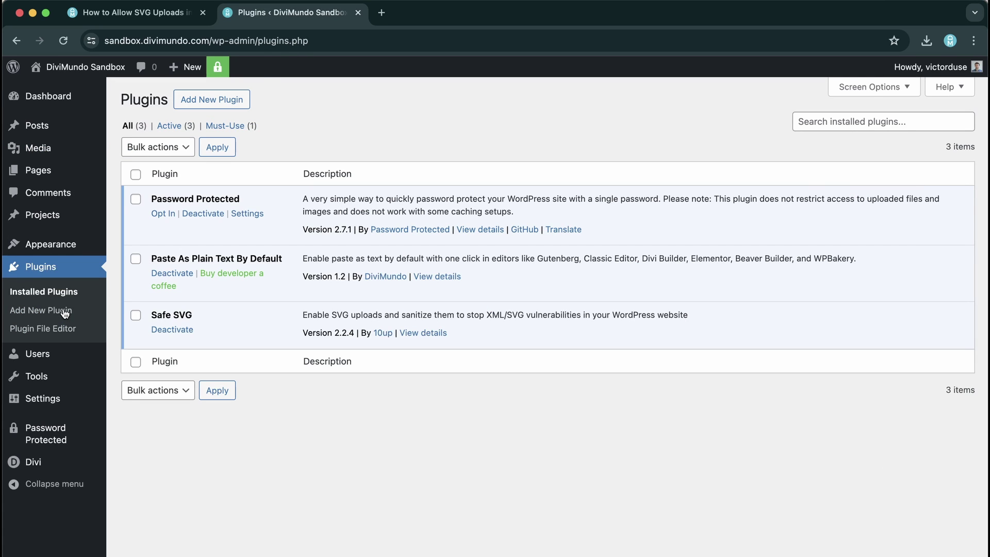
click(186, 333)
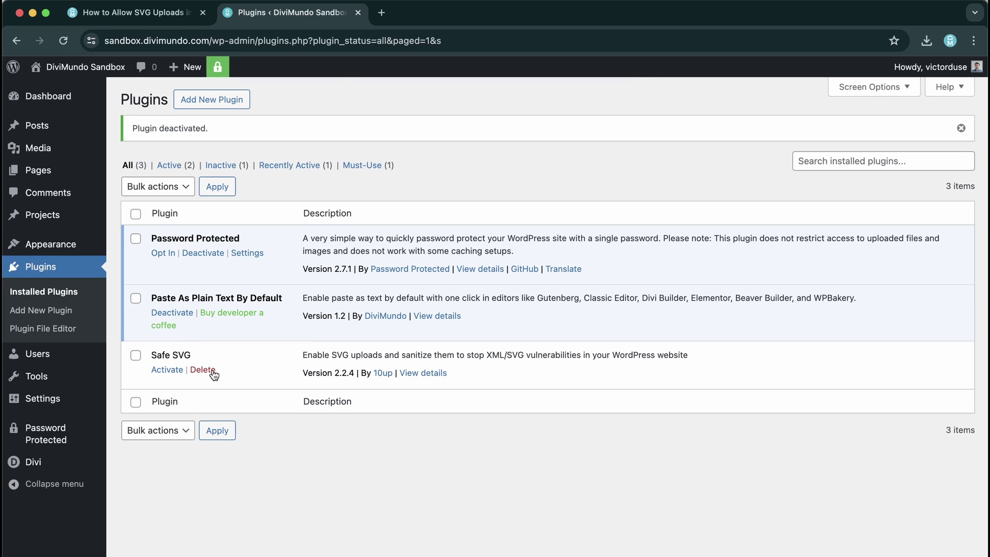
click(210, 370)
click(605, 122)
Scroll the tutorial to Method 2: Using Custom Code and copy the add_filter upload_mimes snippet.
click(155, 18)
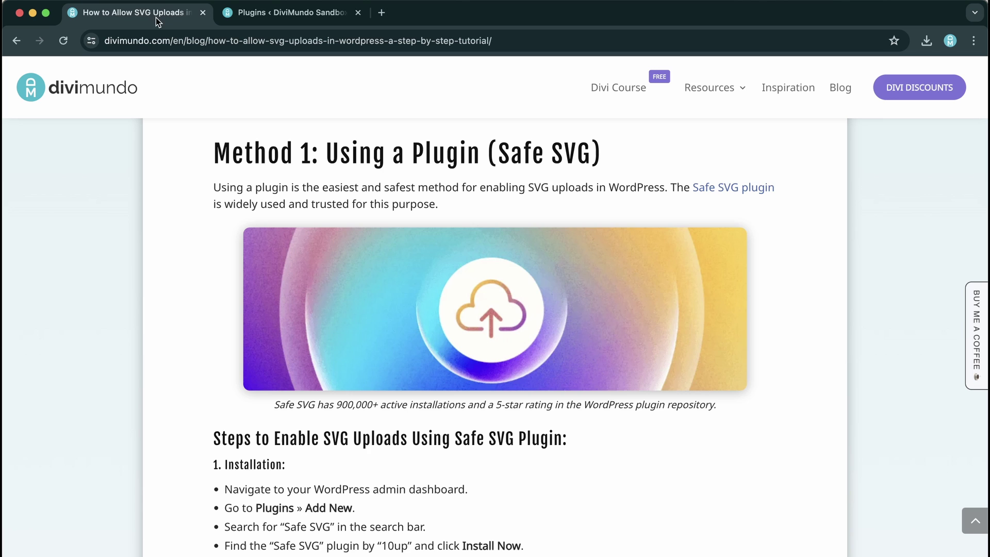
scroll(279, 248, down, 10)
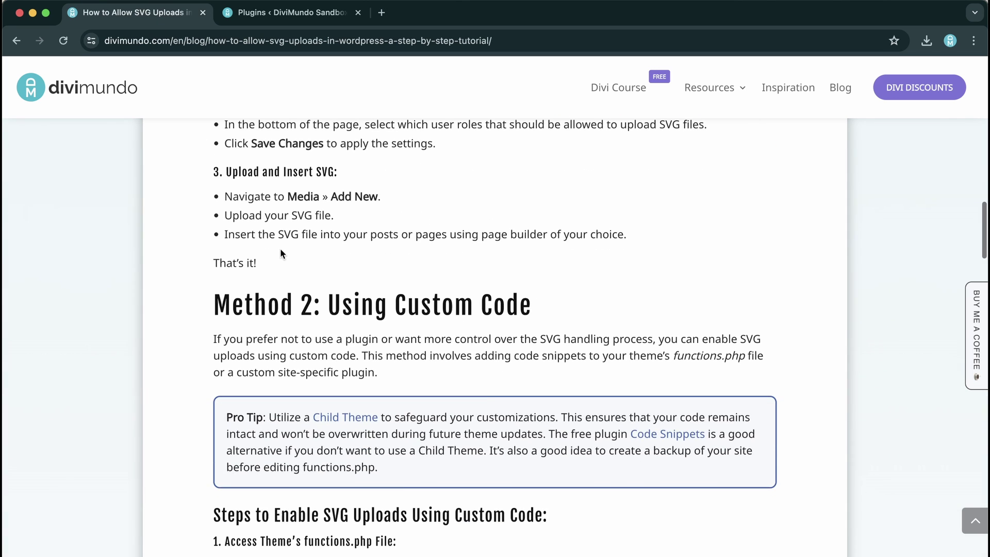
scroll(283, 253, down, 3)
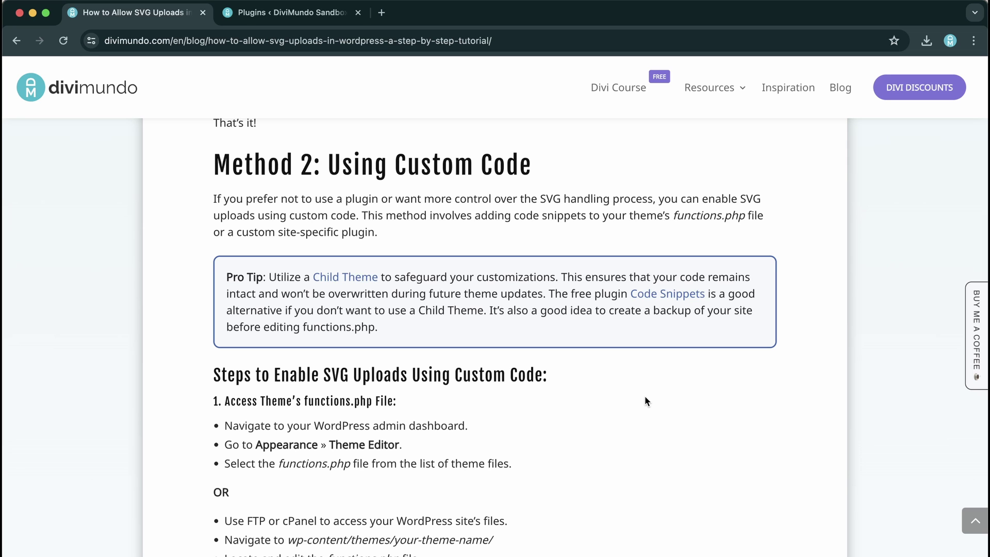
scroll(644, 395, down, 5)
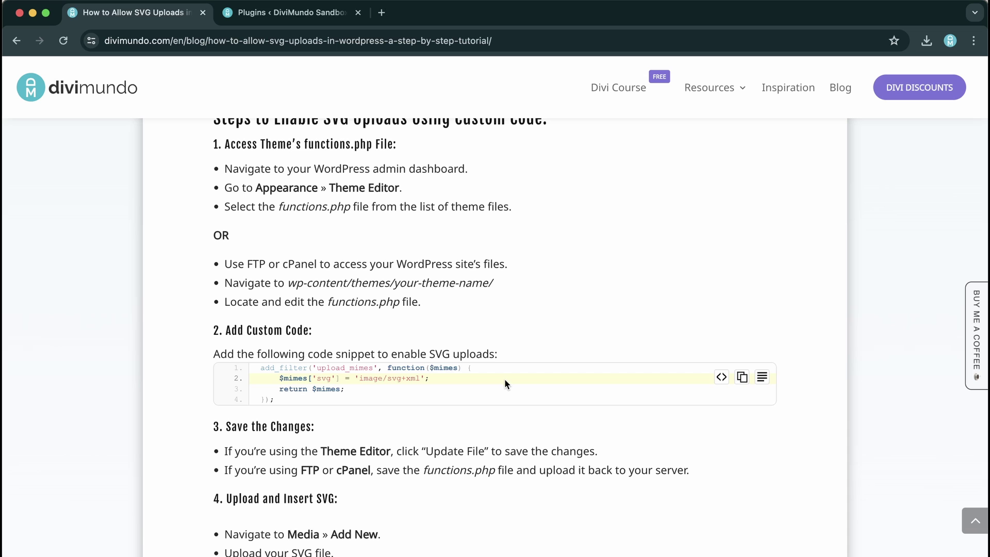
click(742, 377)
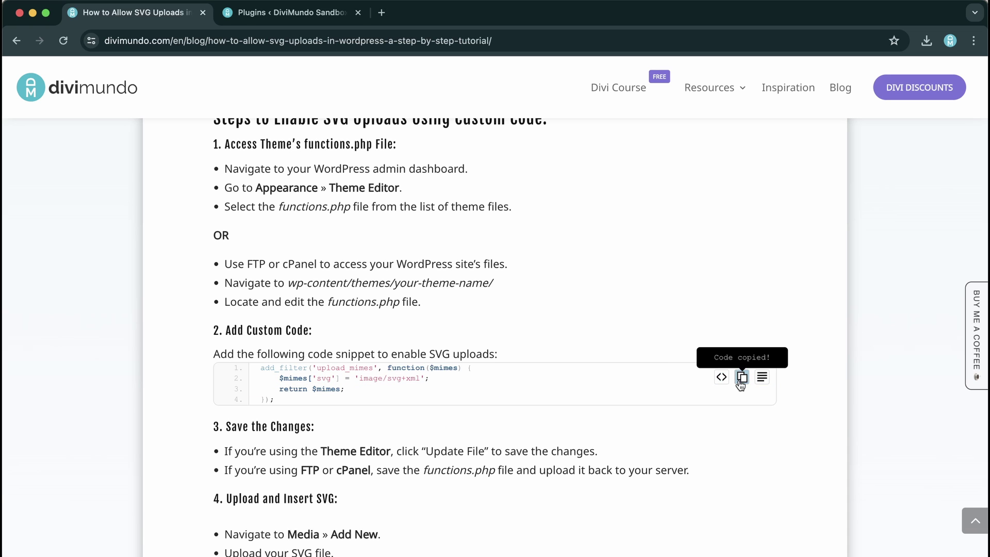
Open the Divi Child Theme's functions.php in the Theme File Editor.
click(283, 13)
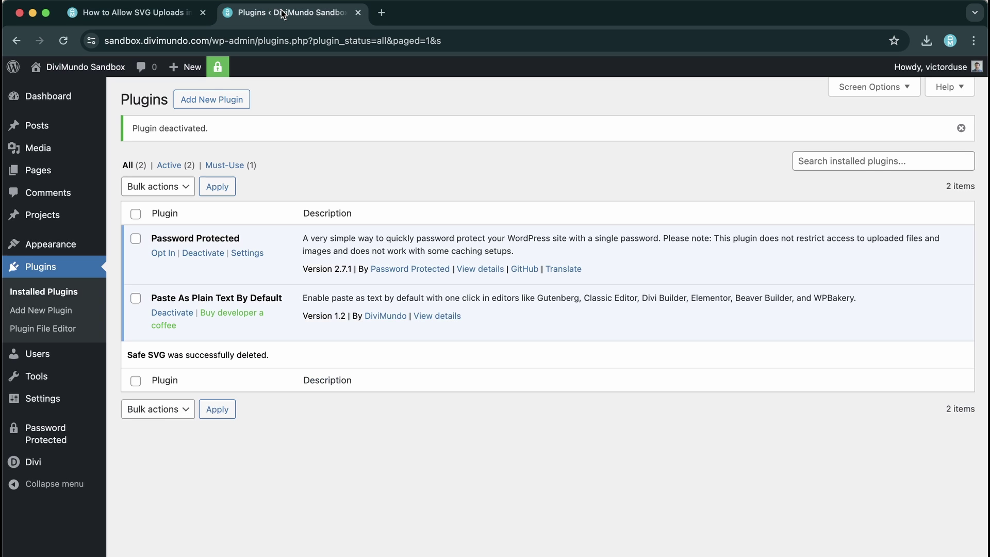
click(48, 103)
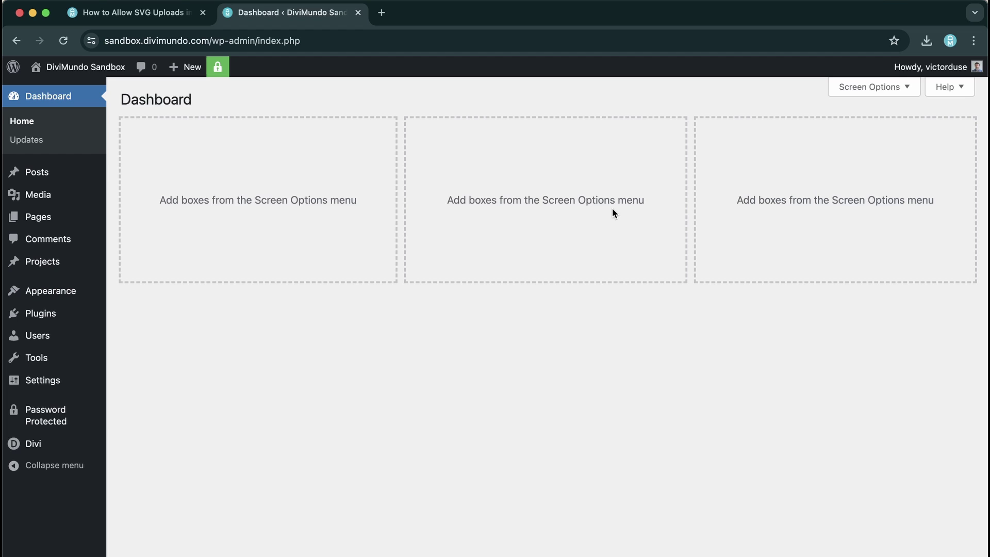
mouse_move(70, 286)
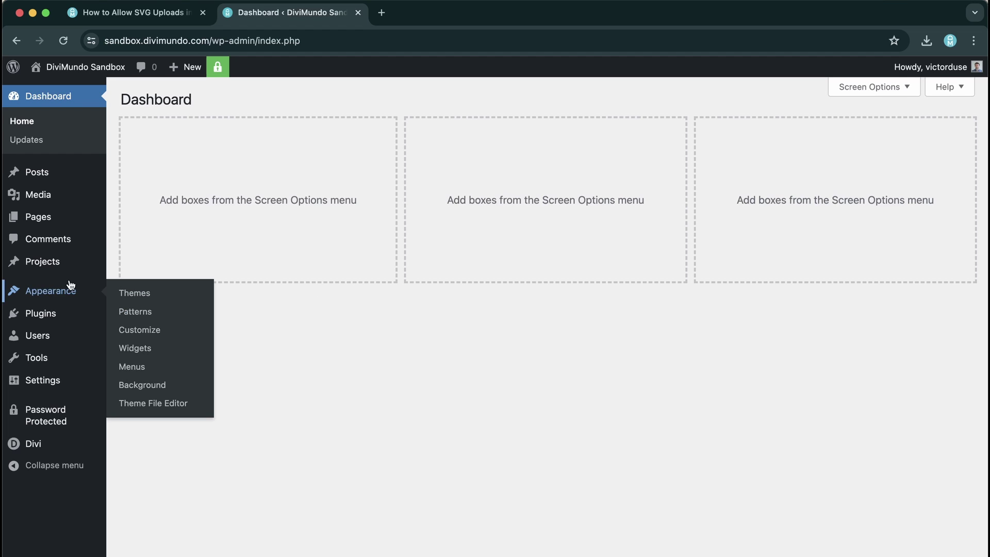
click(165, 407)
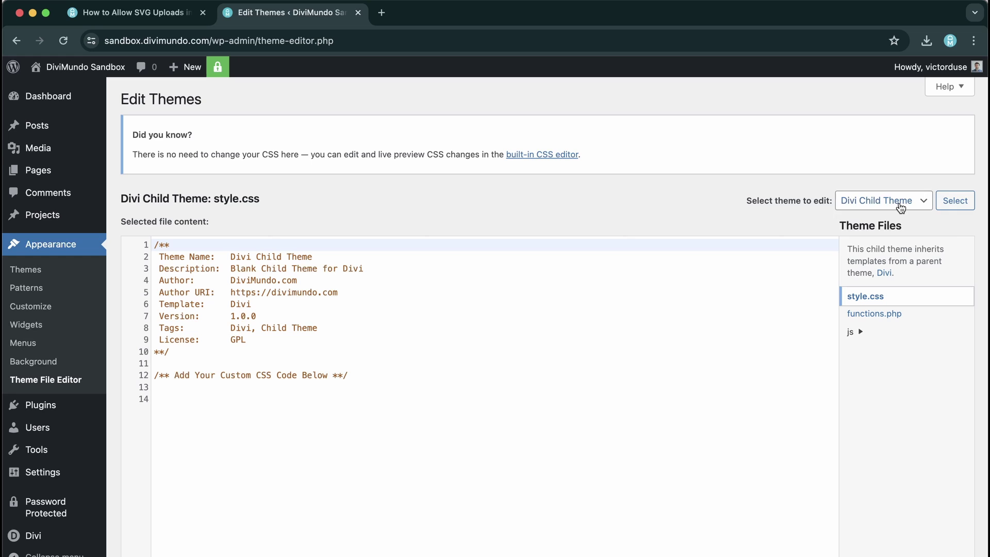
click(902, 202)
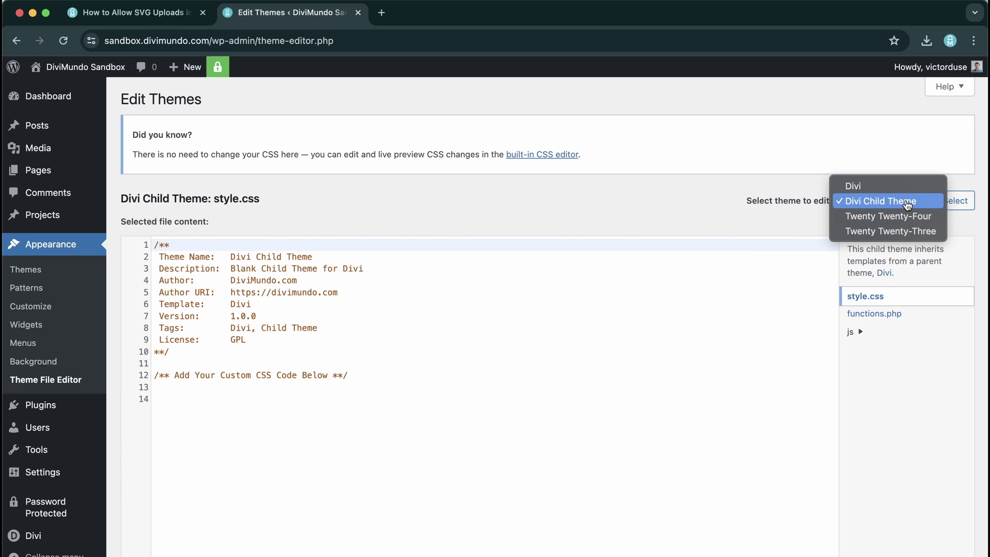
click(911, 202)
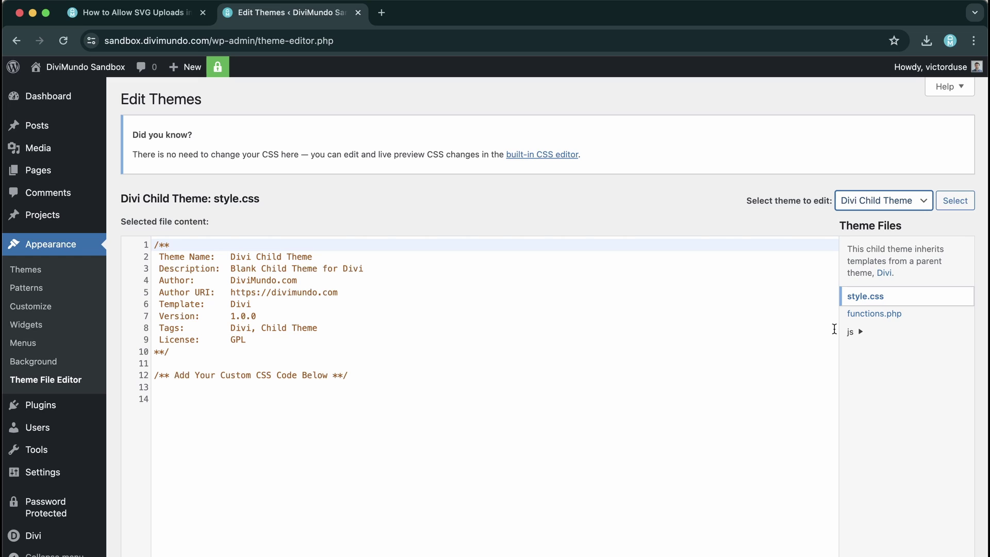
click(900, 317)
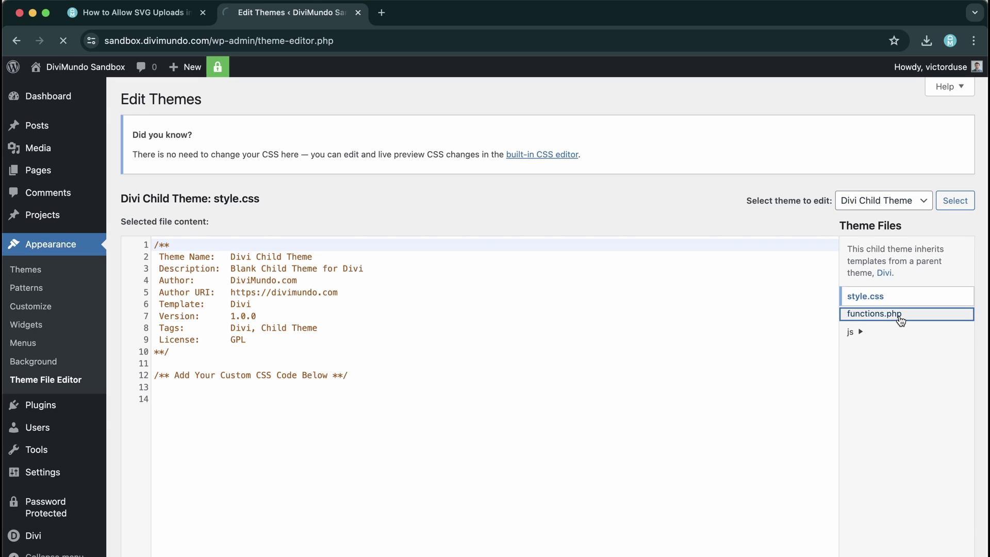
Paste the SVG upload_mimes snippet into functions.php and update the file.
key(super+v)
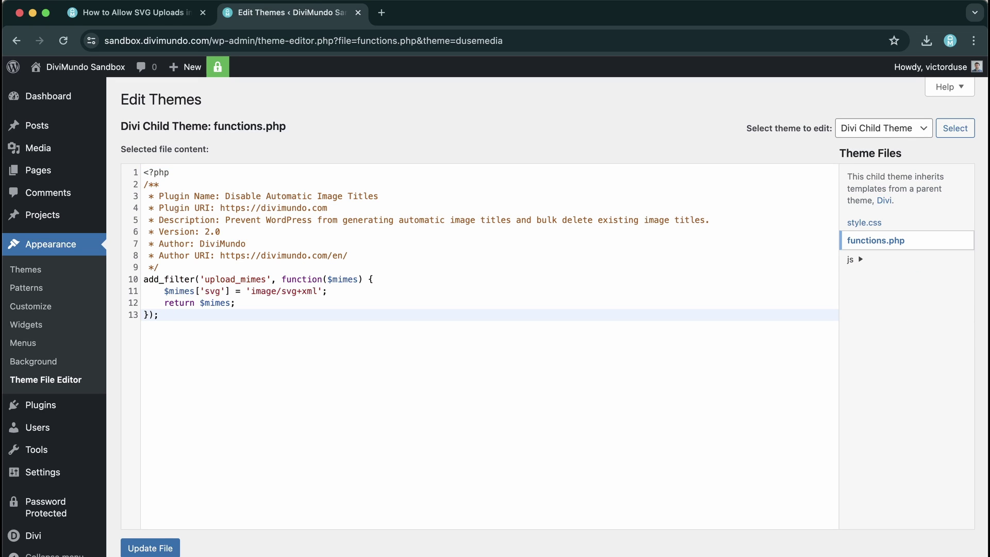
click(164, 548)
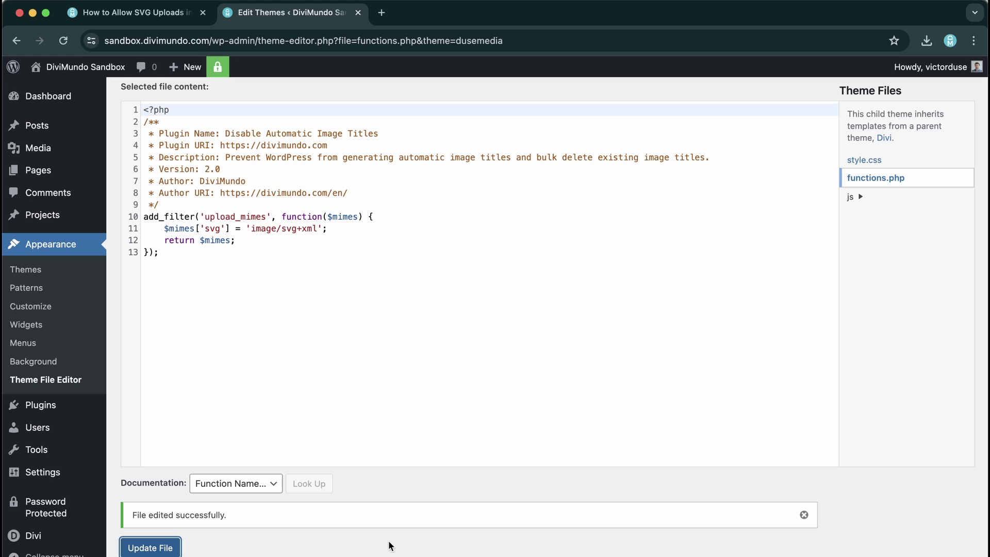
click(52, 147)
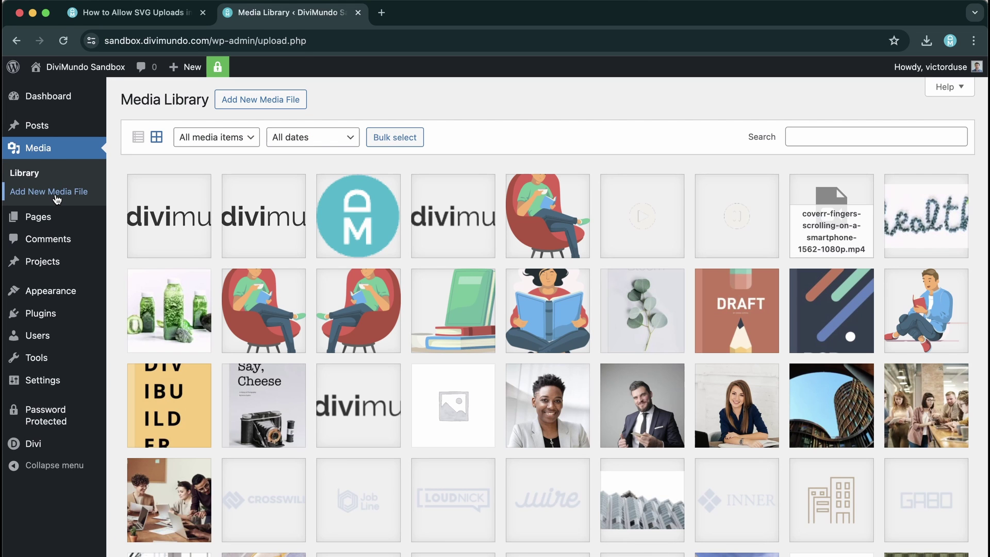
Upload divimundo-logo.svg from the Desktop on the Upload New Media page.
click(57, 198)
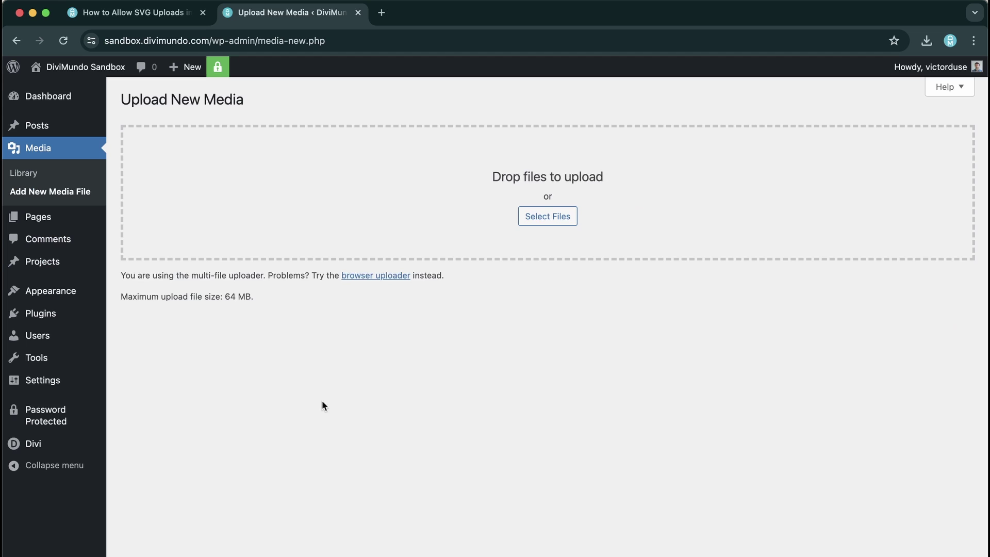
click(534, 214)
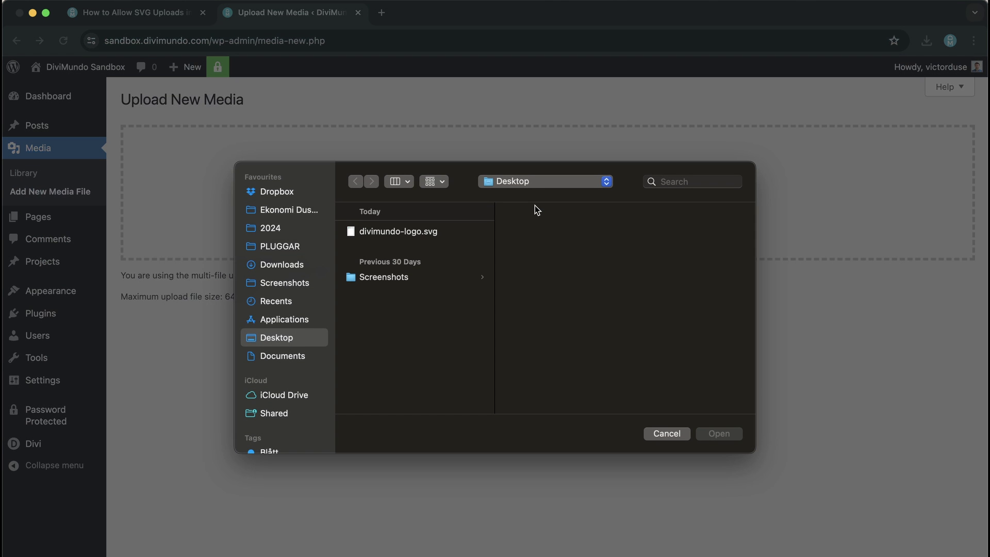
click(418, 238)
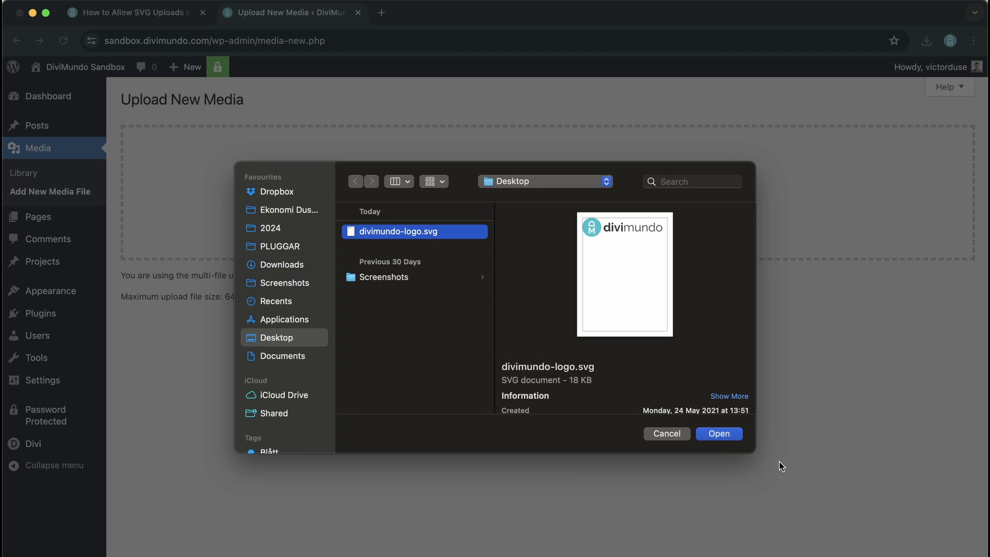
click(733, 438)
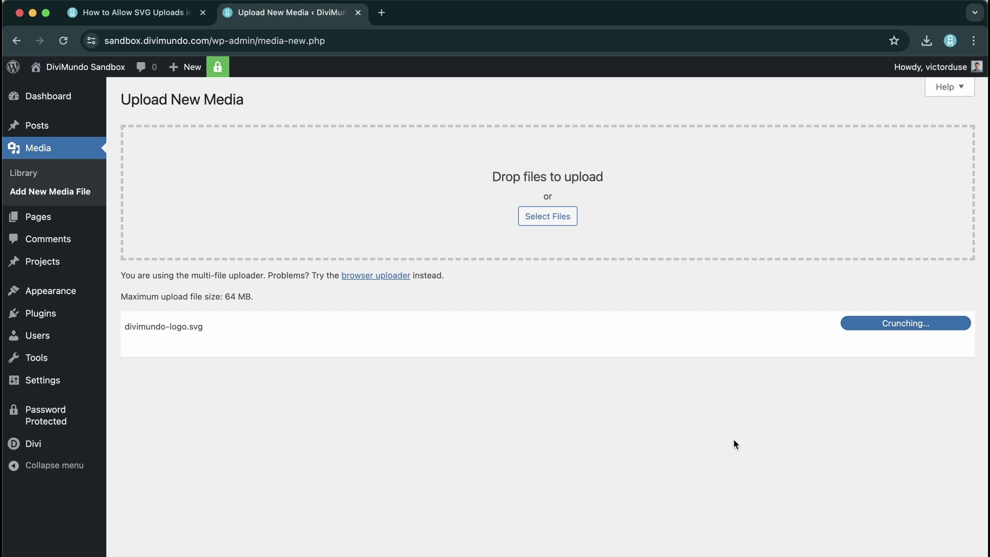